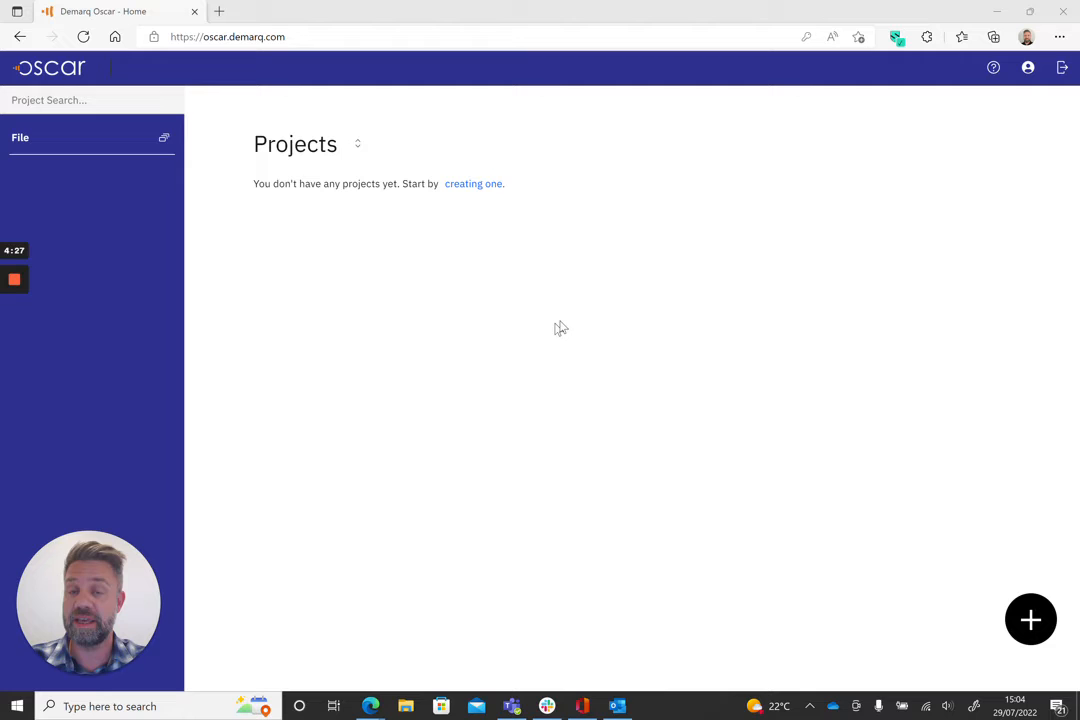
Step: Create a new project named with the first client's full name
click(484, 186)
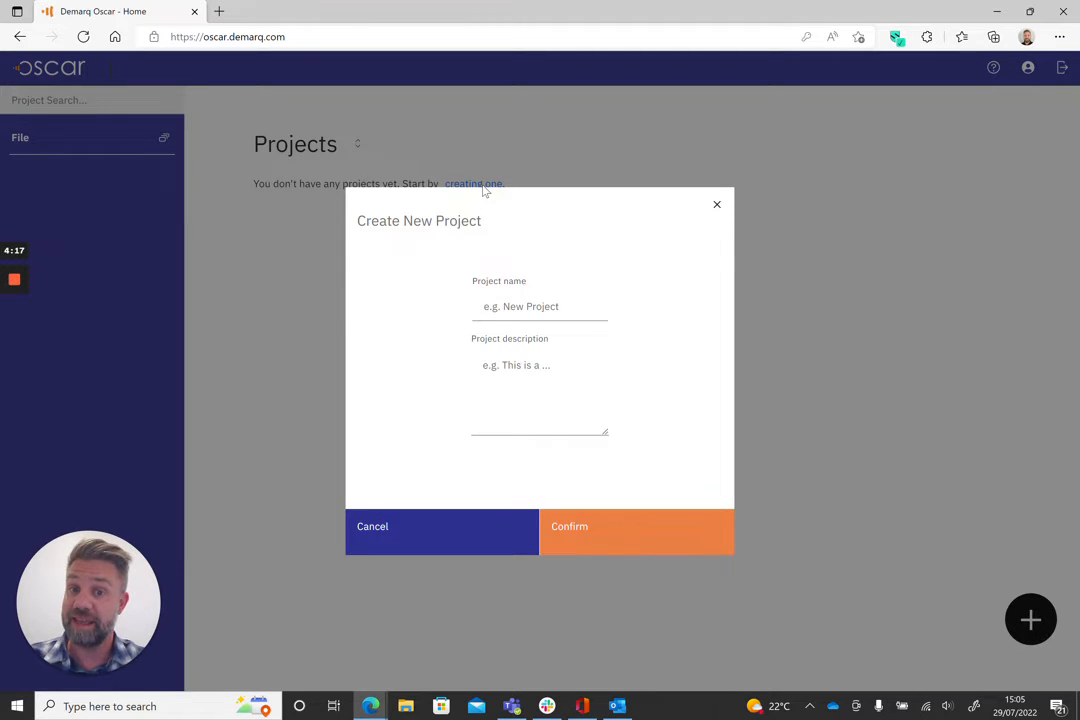
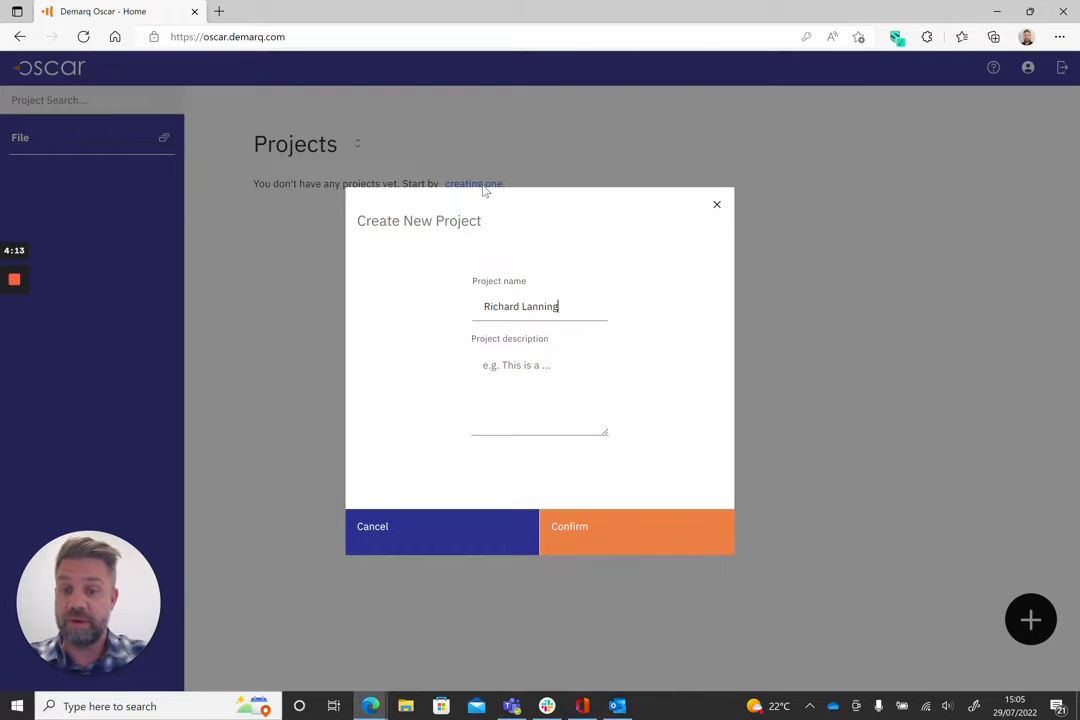
click(590, 549)
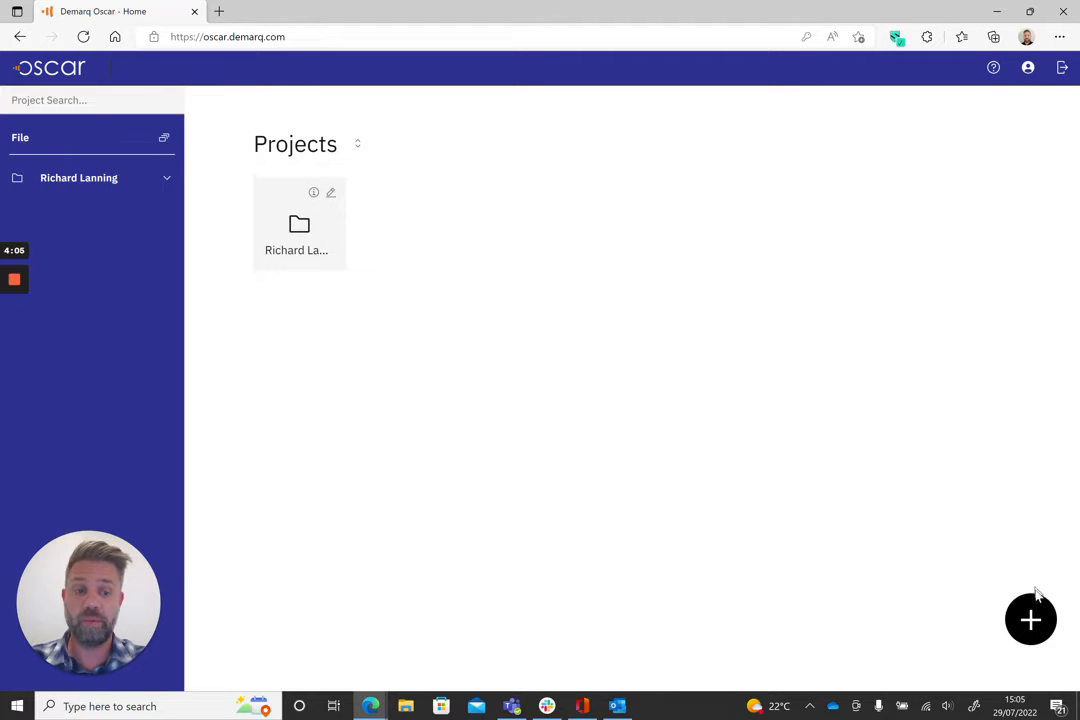
Step: Create a second project named with another client's full name
click(1042, 627)
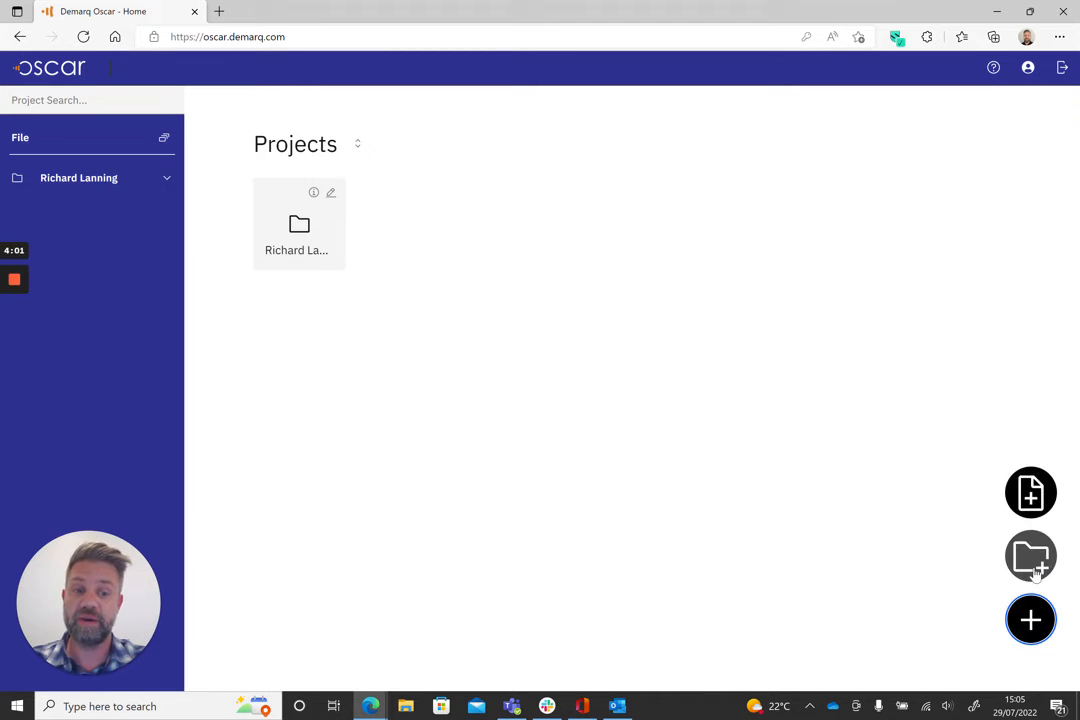
click(1033, 560)
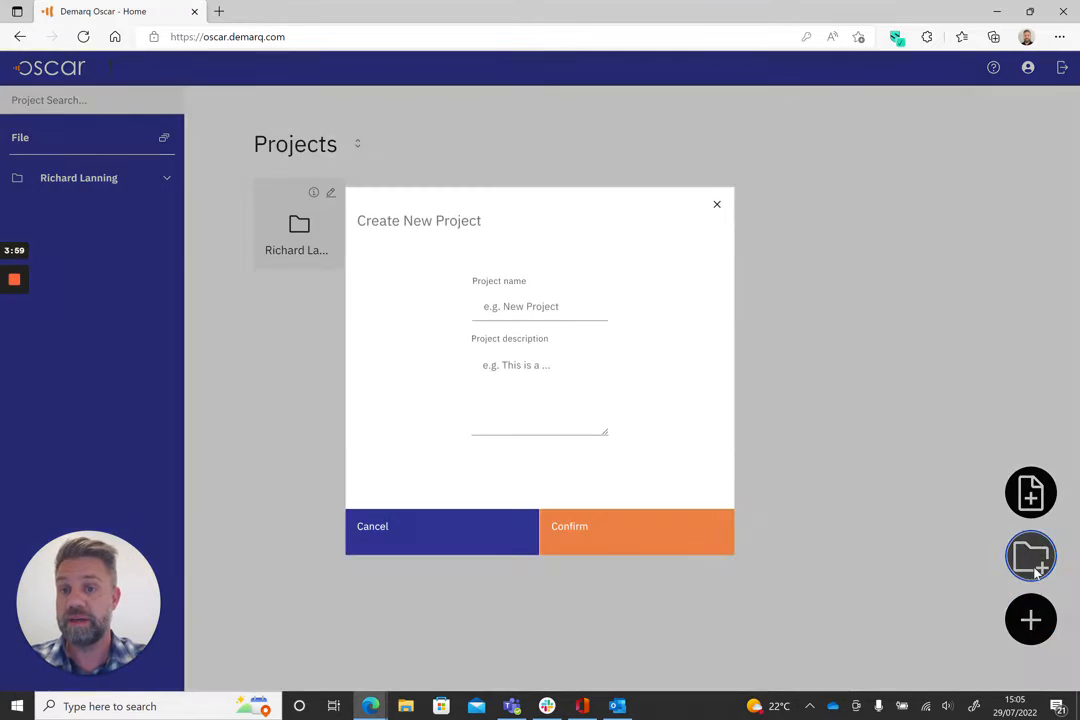
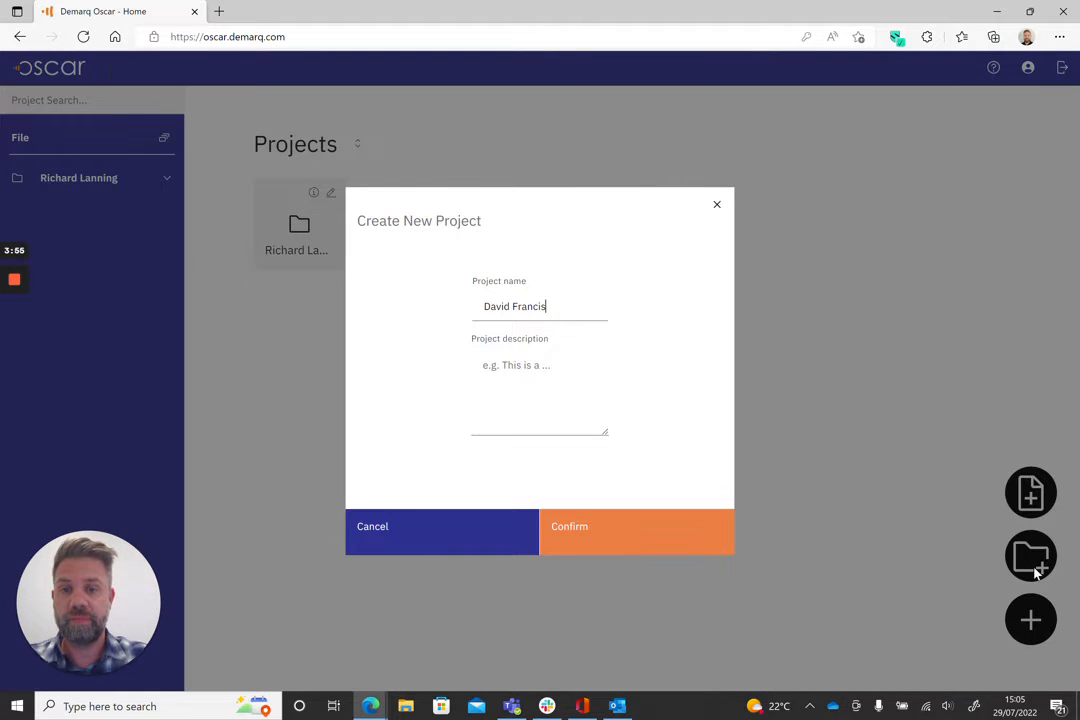
click(617, 530)
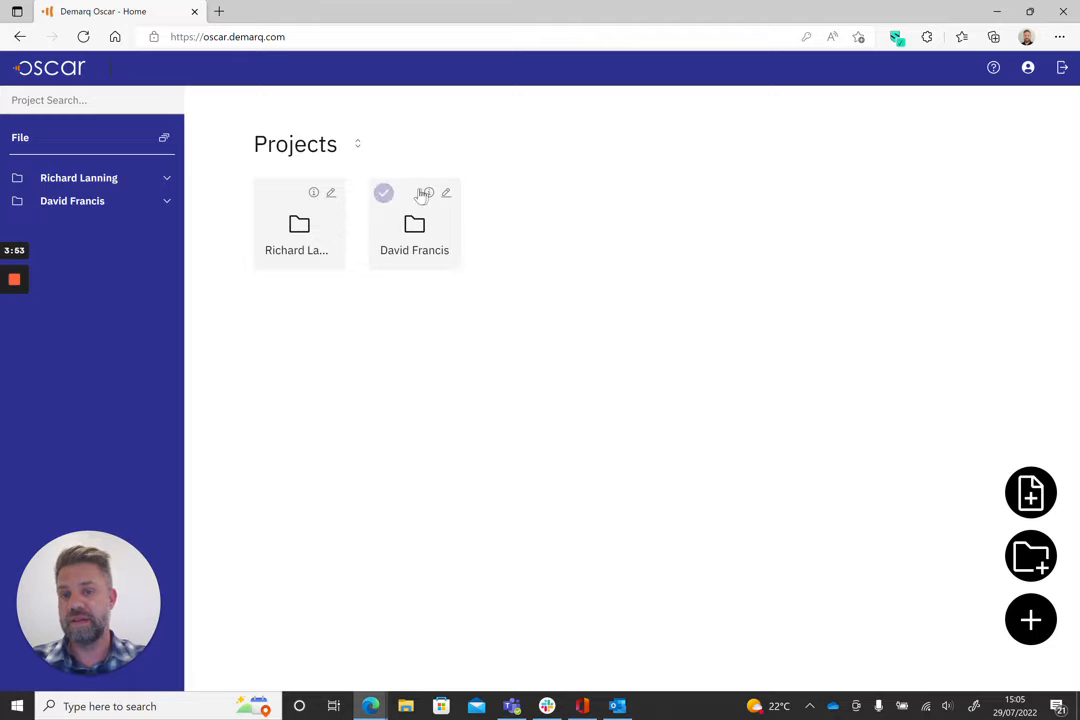
Step: Create a third project named with a third client's full name
click(1030, 556)
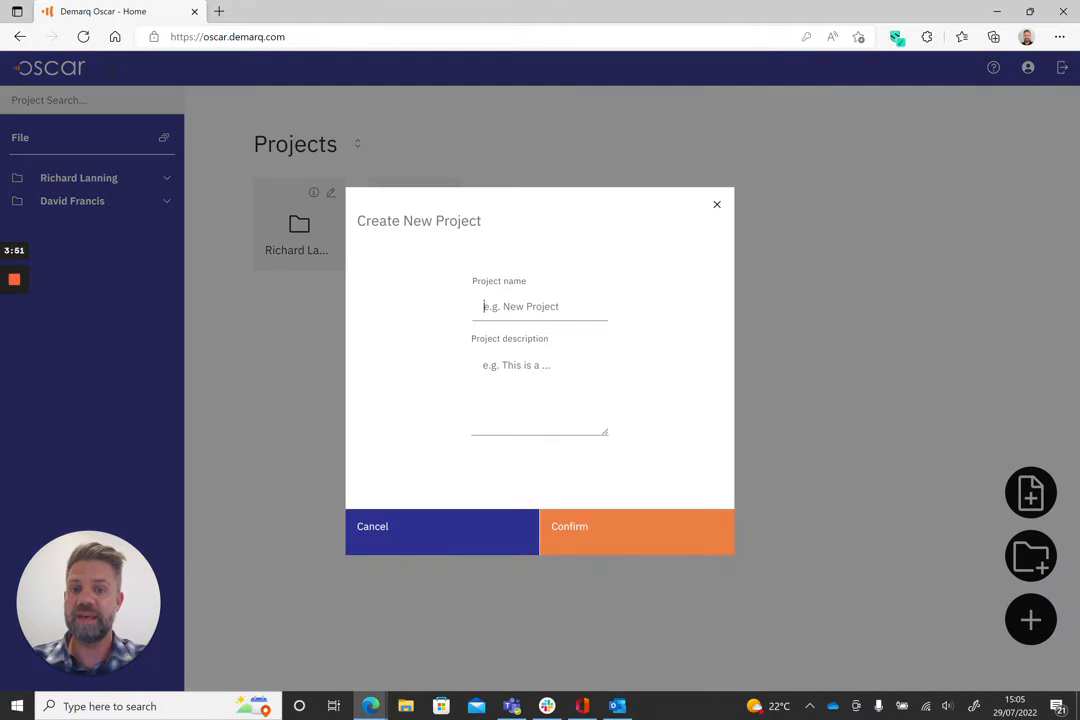
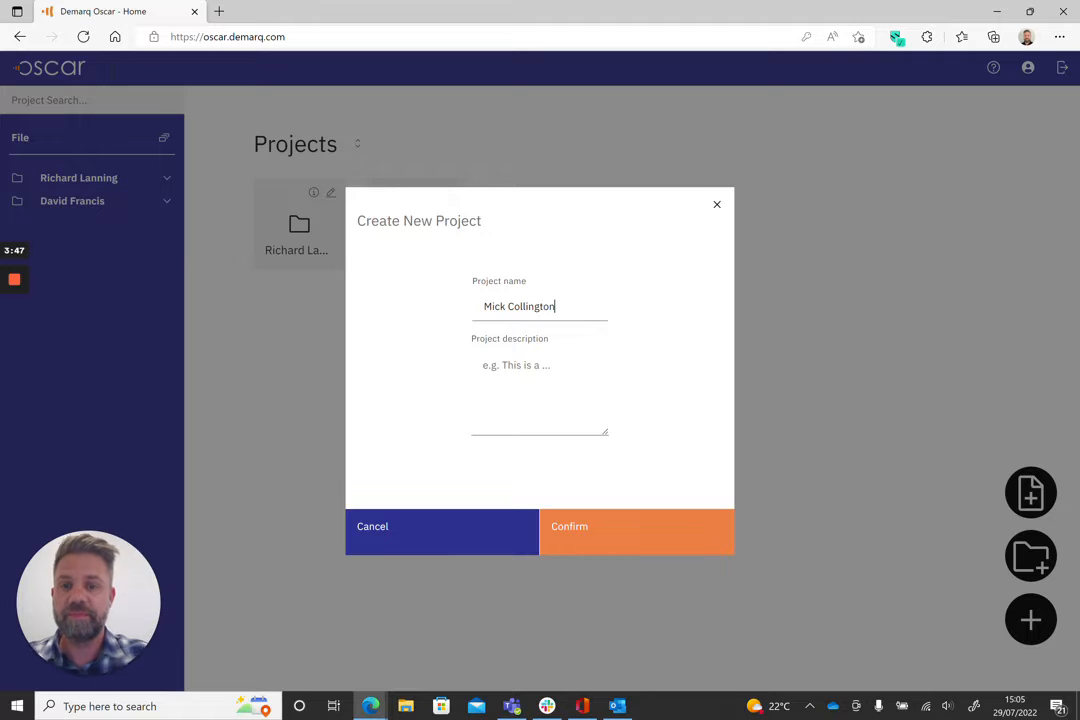
click(608, 527)
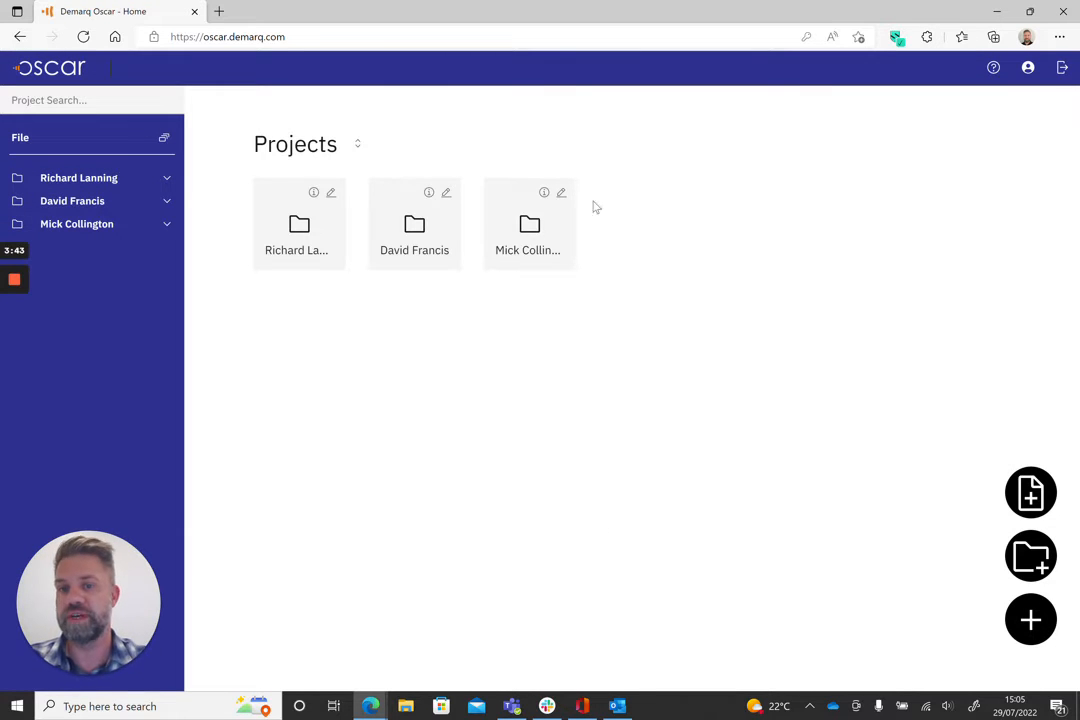
Step: Upload all six bank statement PDFs from the RL demo statements folder into the first client's project
click(317, 241)
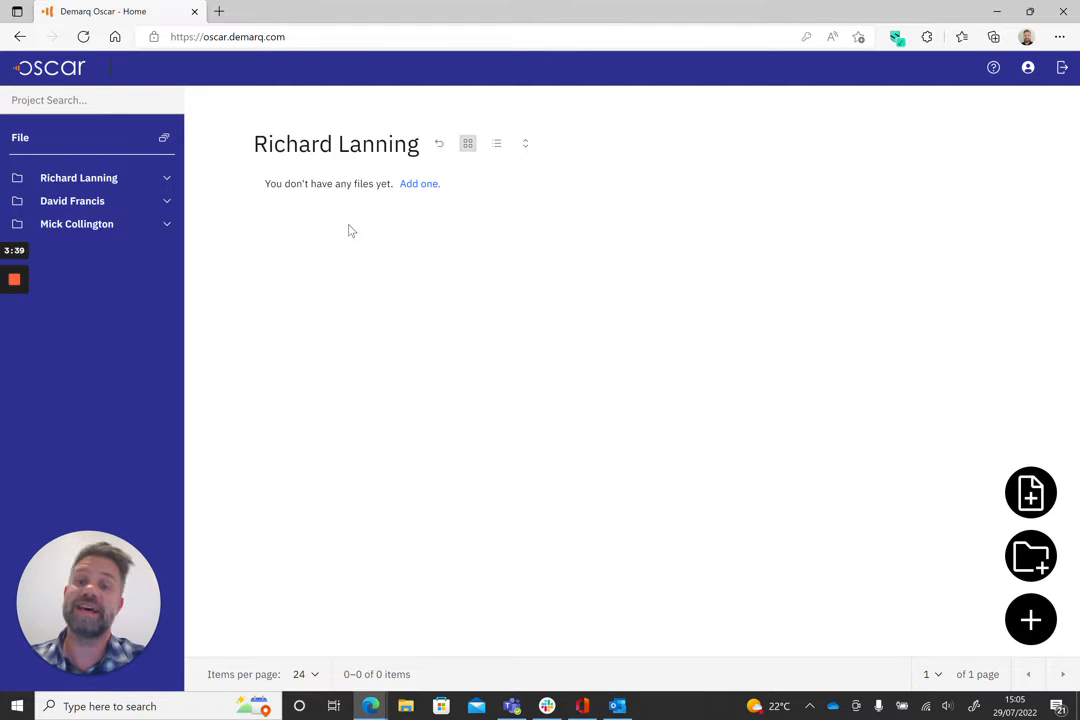
click(418, 190)
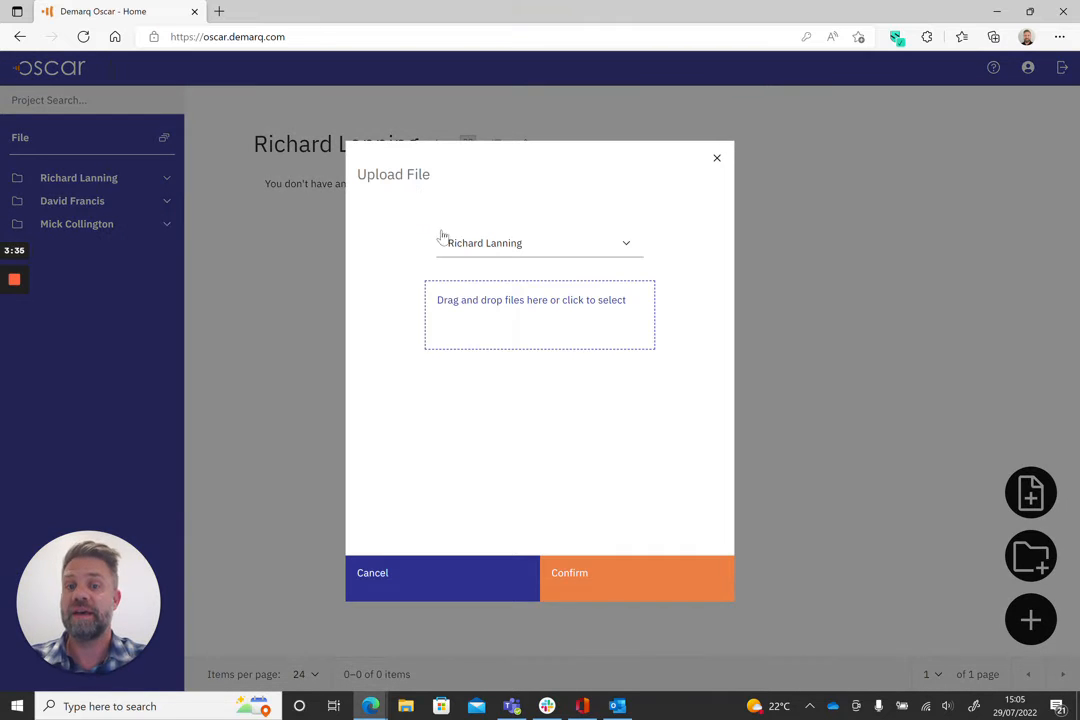
click(525, 245)
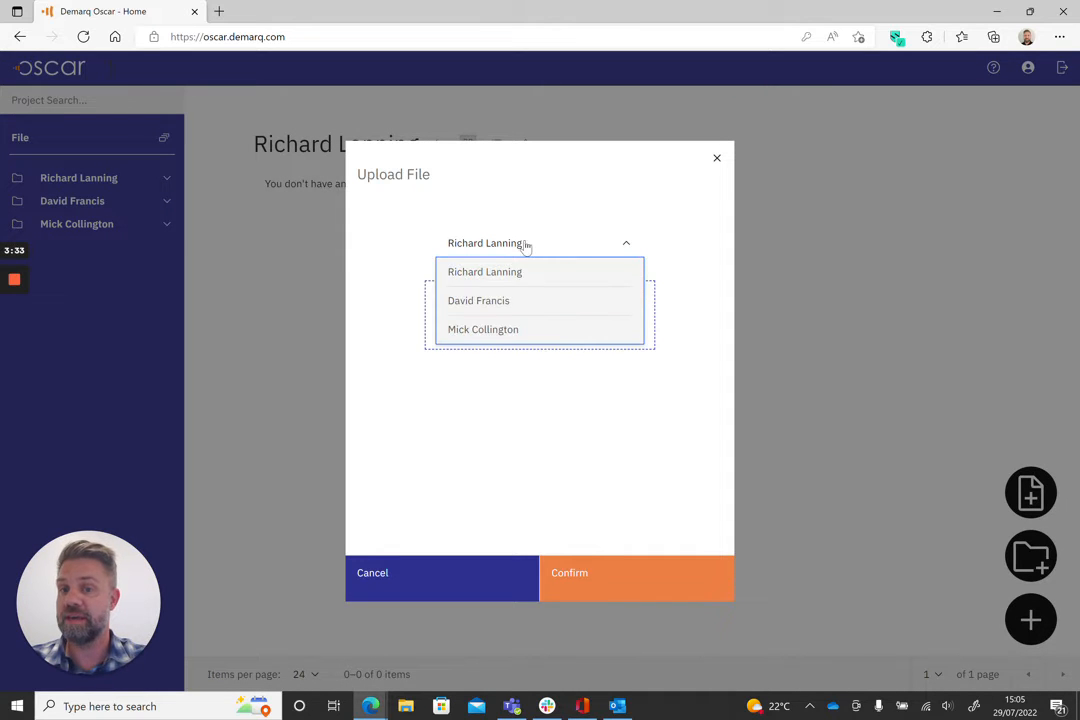
click(511, 278)
click(533, 305)
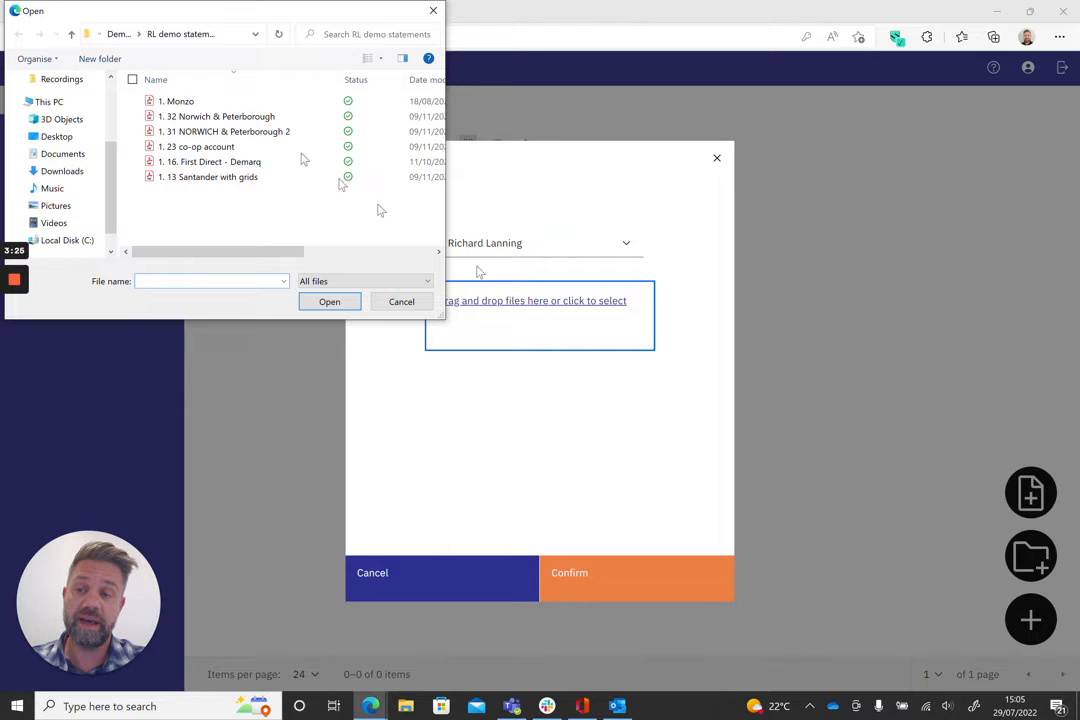
click(132, 80)
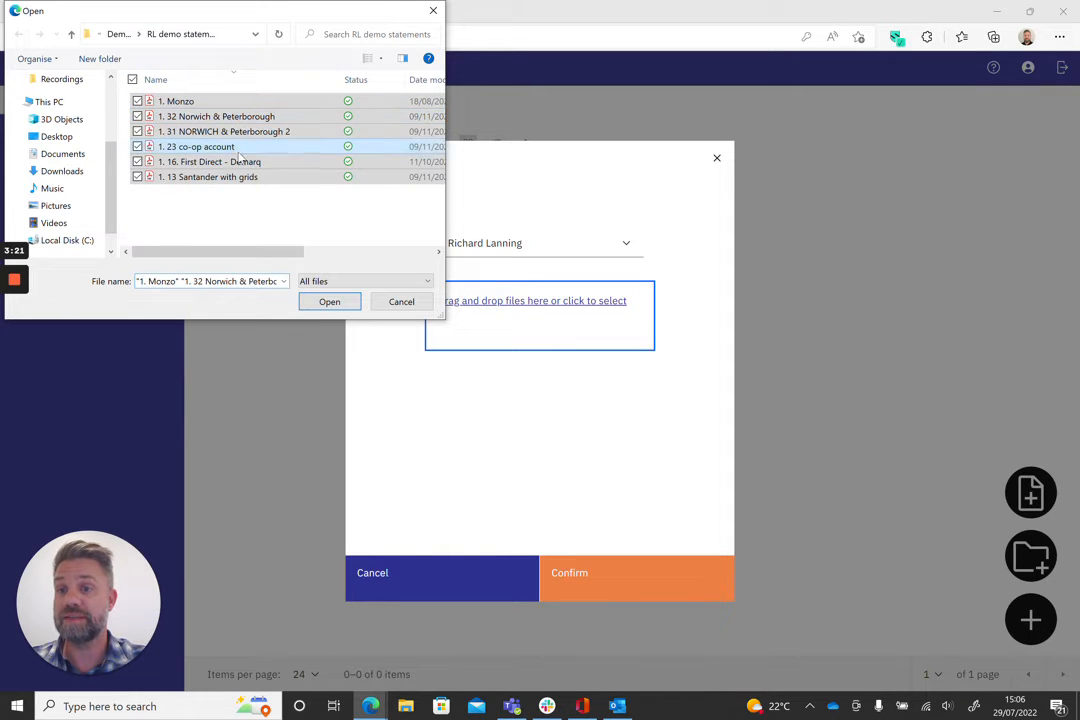
click(329, 301)
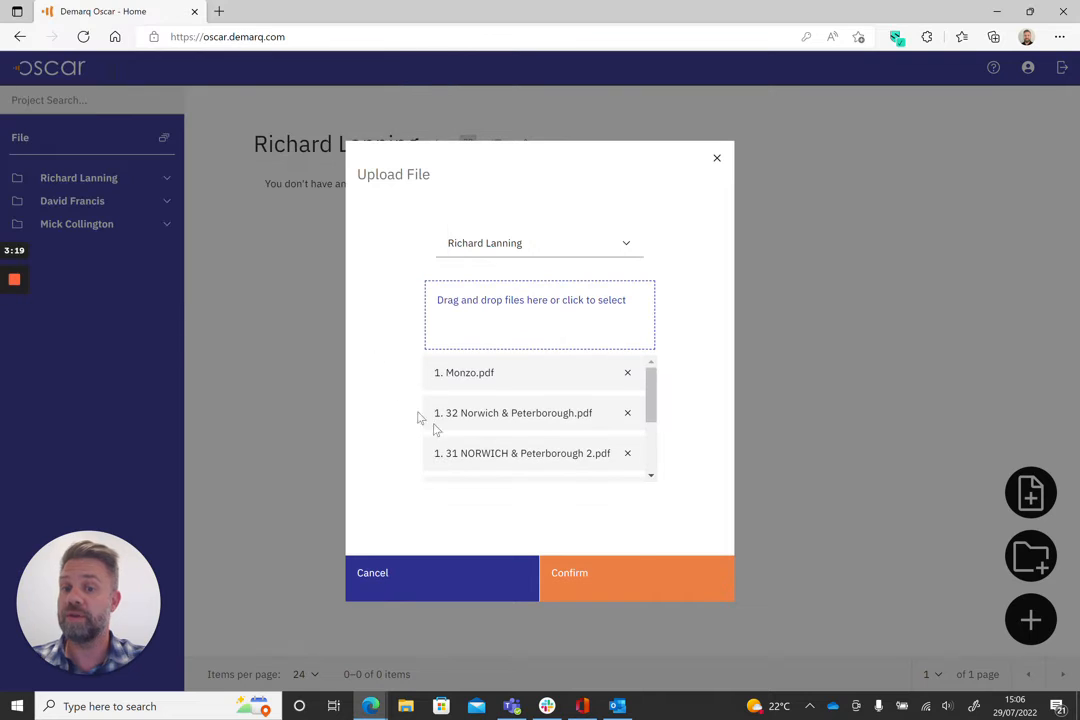
click(646, 578)
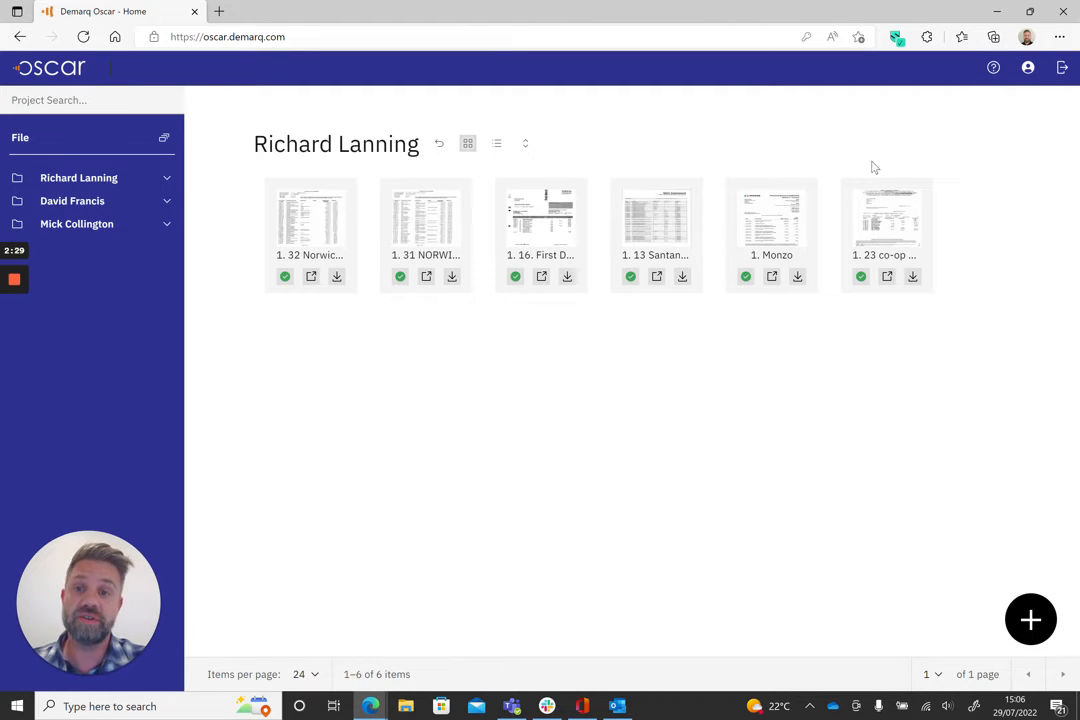
Step: Open the extracted results table for the 1. 31 NORWICH & Peterborough 2 statement, then return to the projects list
click(428, 282)
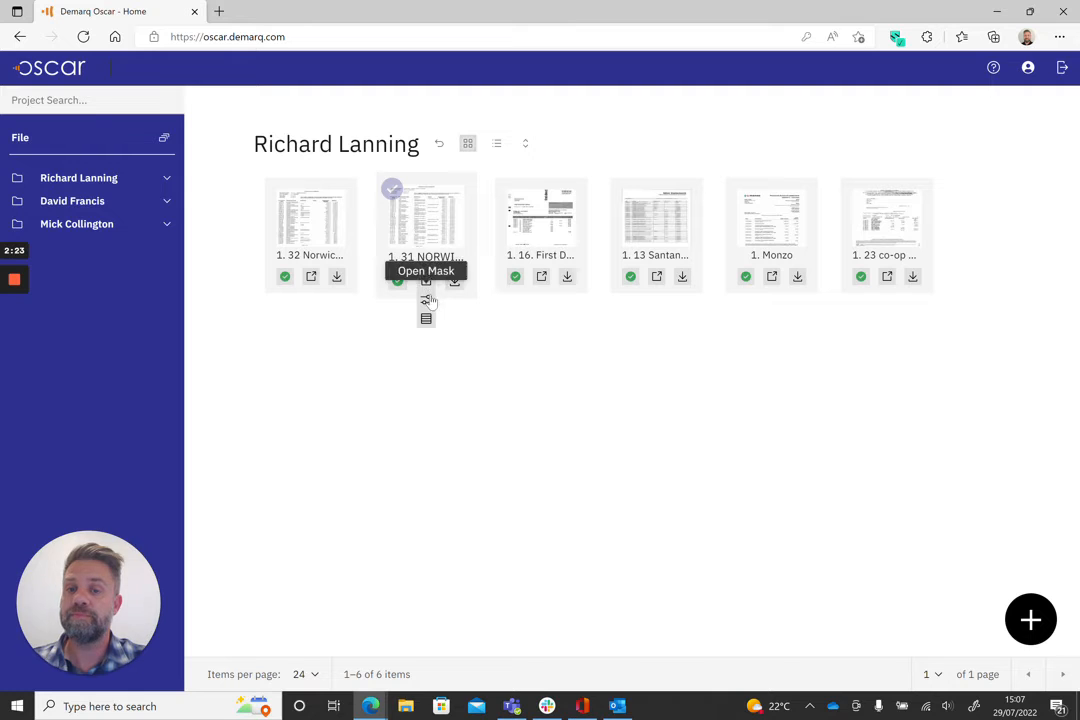
click(426, 319)
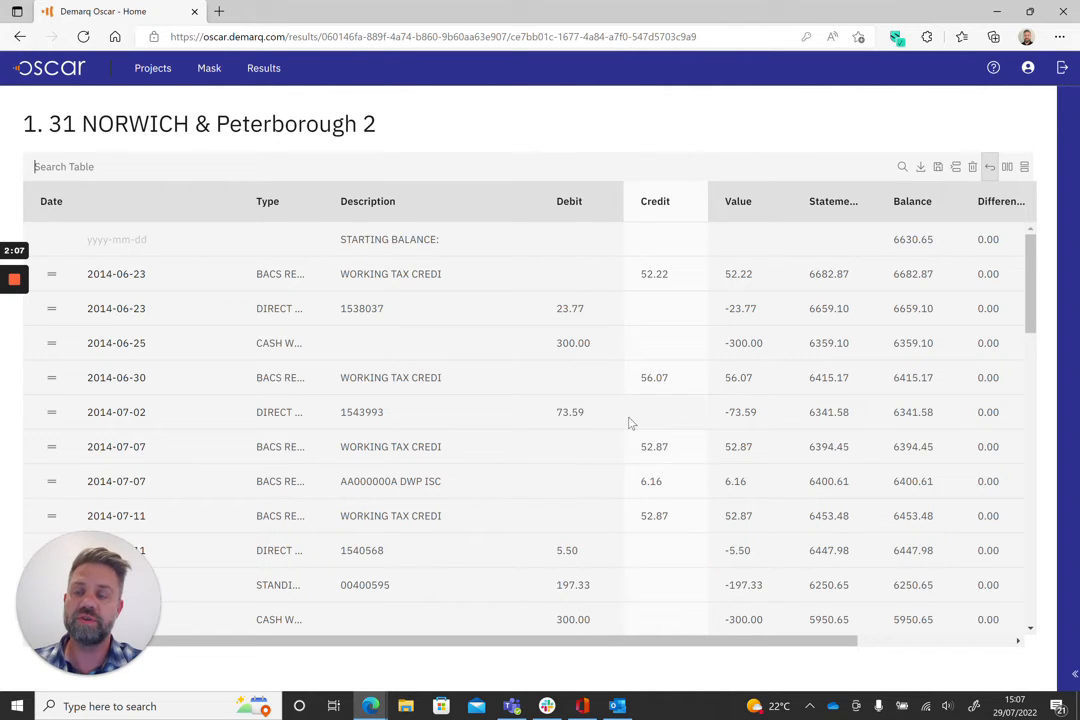
click(155, 70)
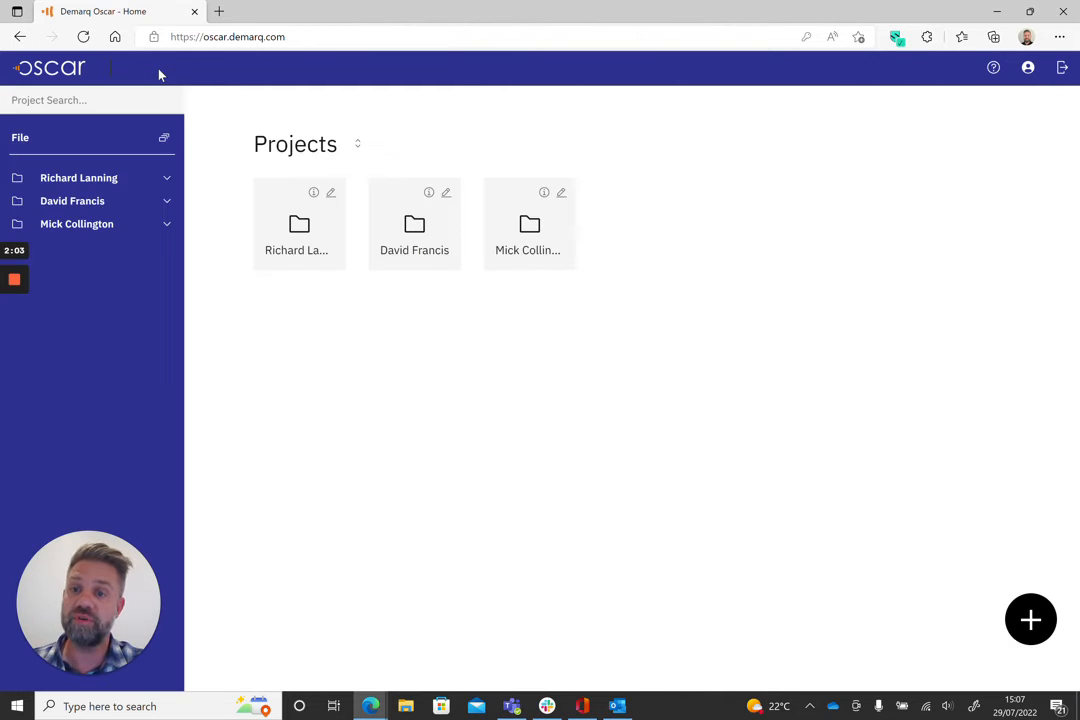
Step: Open the 1. 32 Norwich & Peterborough statement as a bank statement Excel workbook in the first client's project, then close its tabs
click(318, 236)
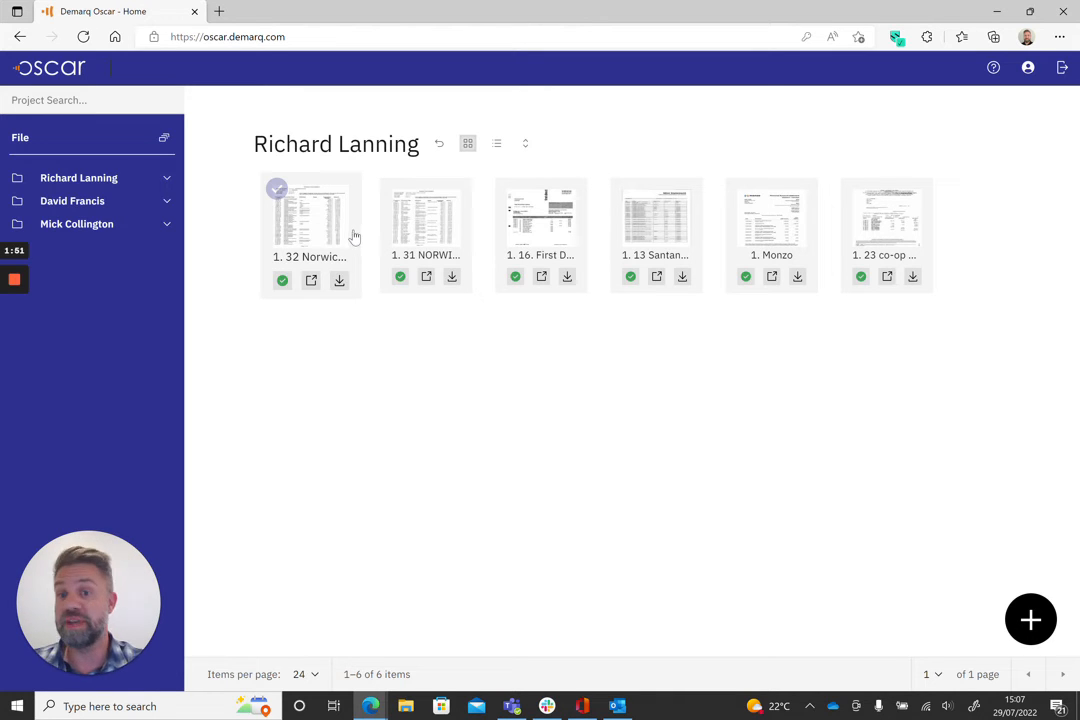
click(339, 283)
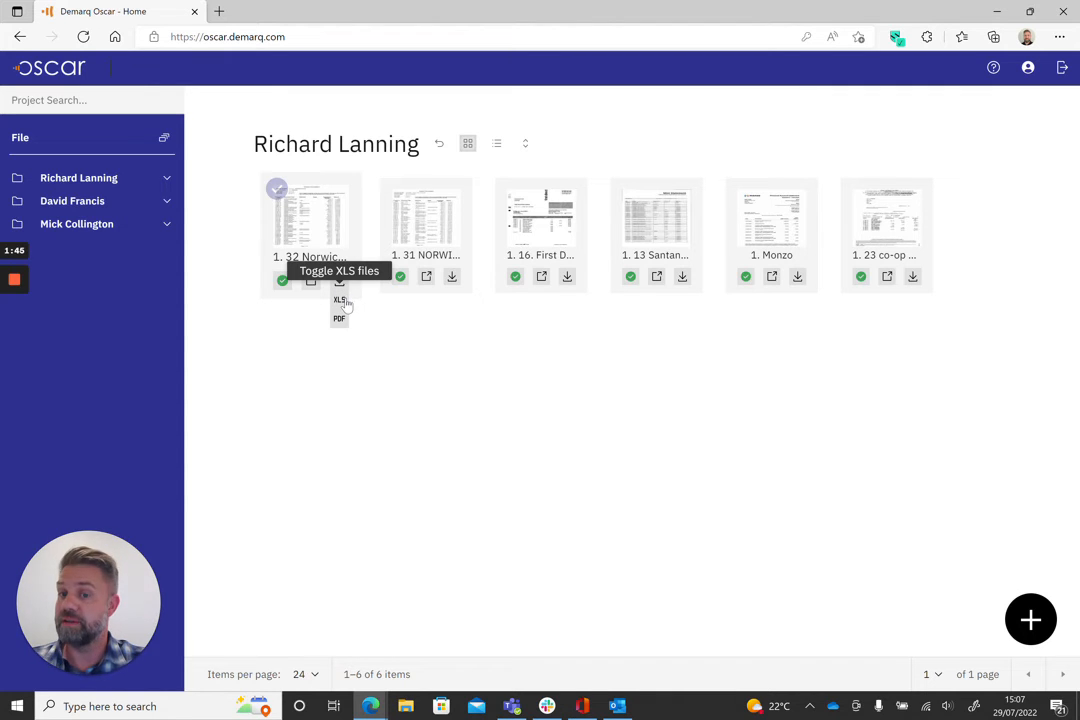
click(345, 300)
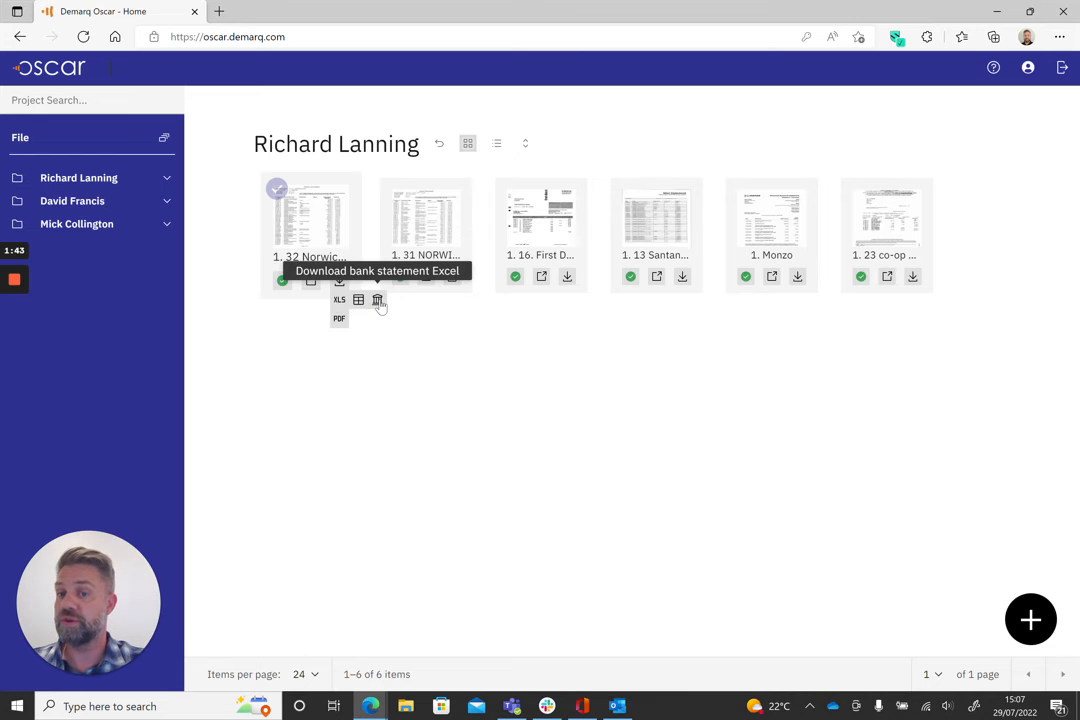
click(378, 301)
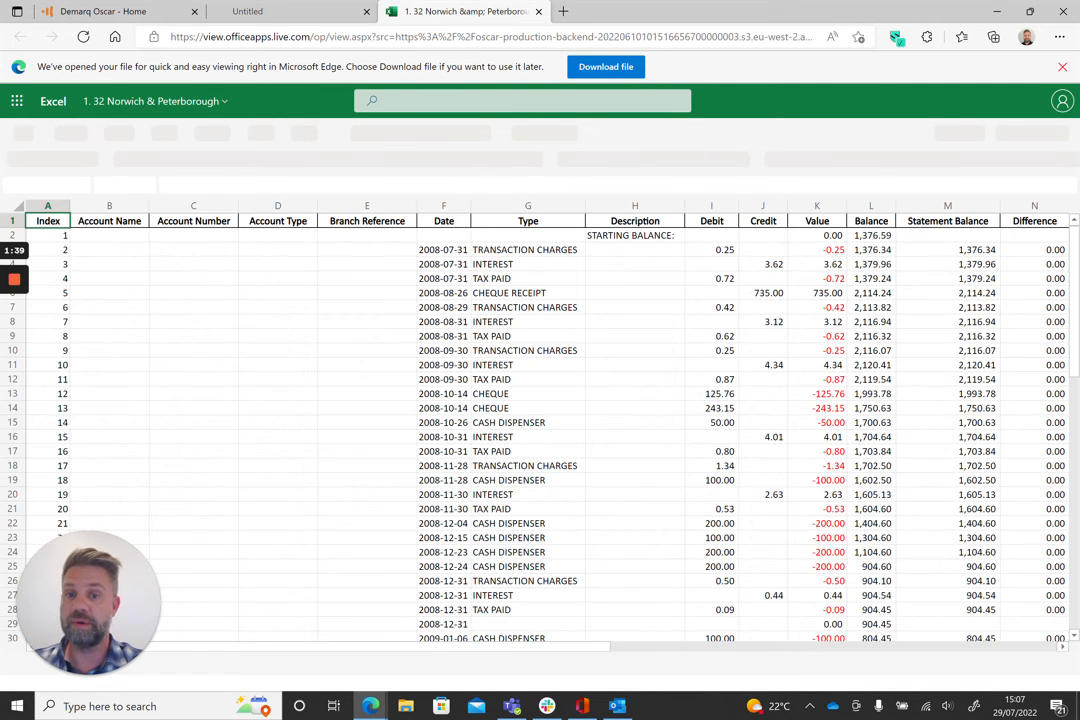
drag(591, 646, 744, 641)
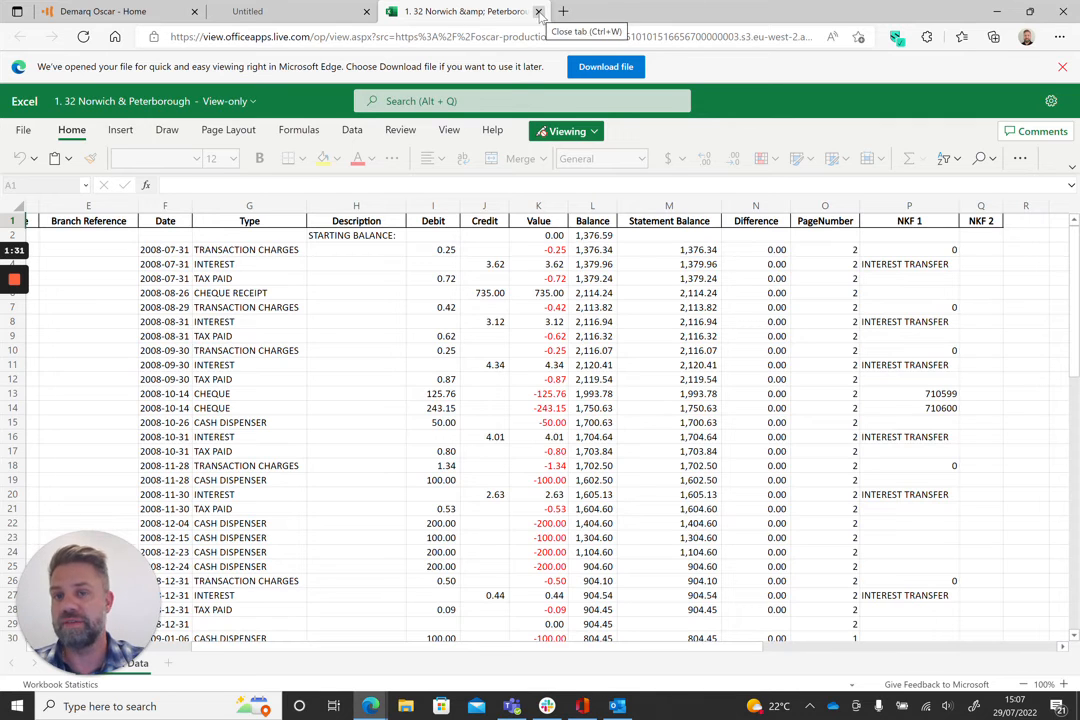
click(539, 12)
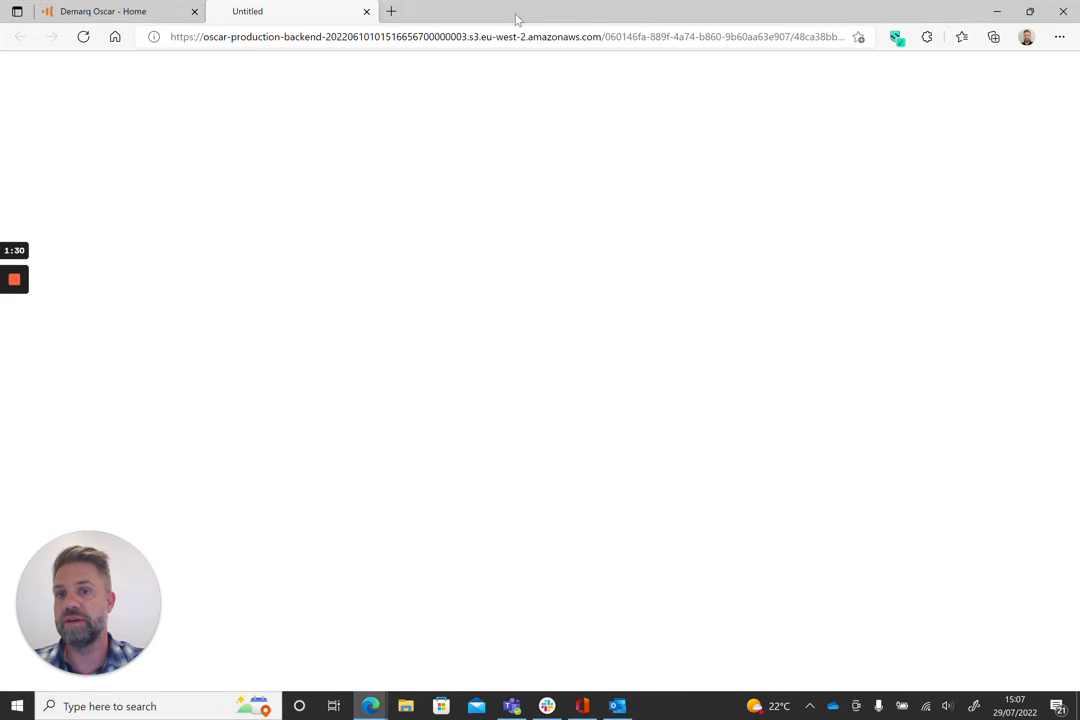
click(366, 12)
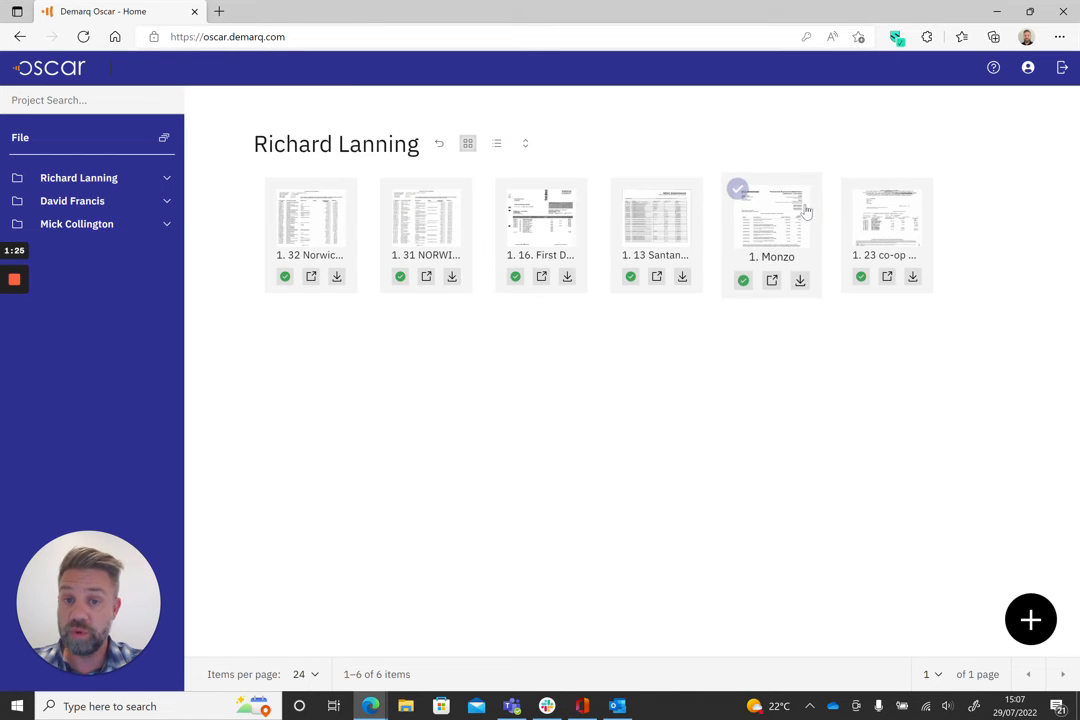
Step: Select the 1. 32 Norwich, 1. 16 First Direct and 1. Monzo statements and download them as bank statements
click(279, 189)
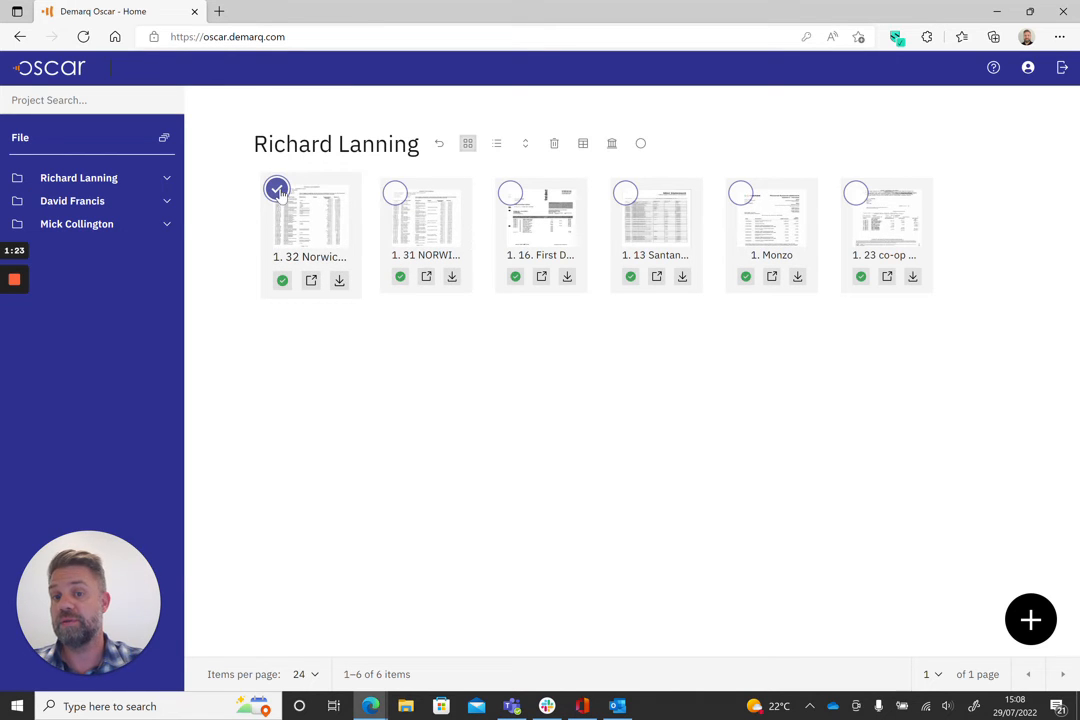
click(508, 190)
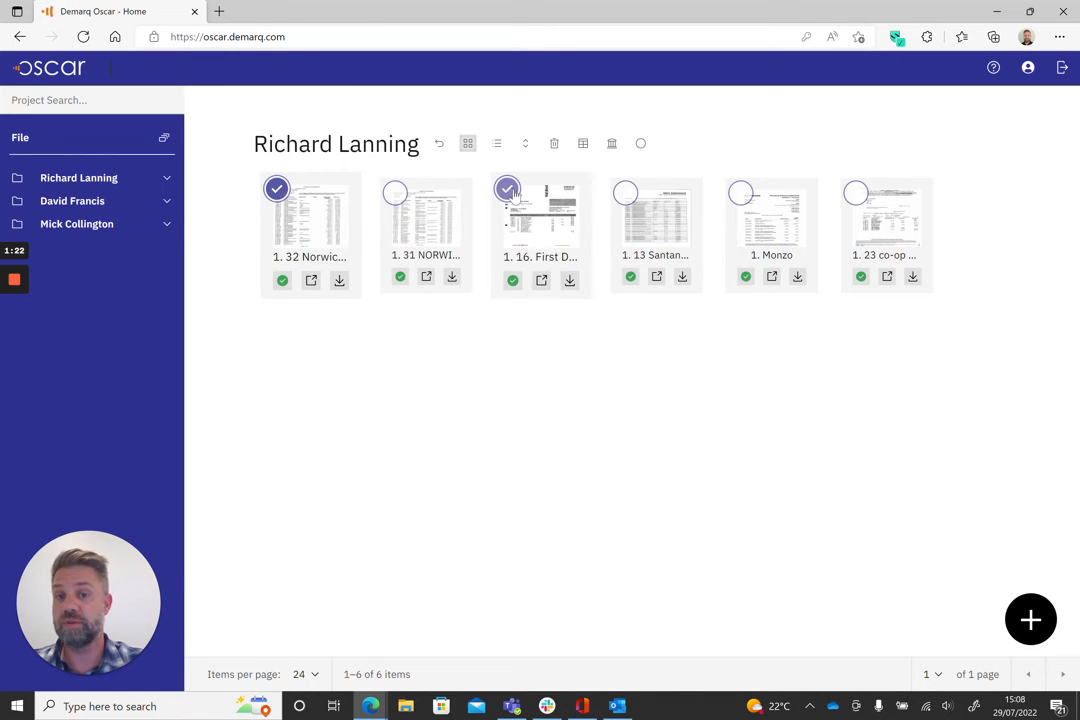
click(738, 191)
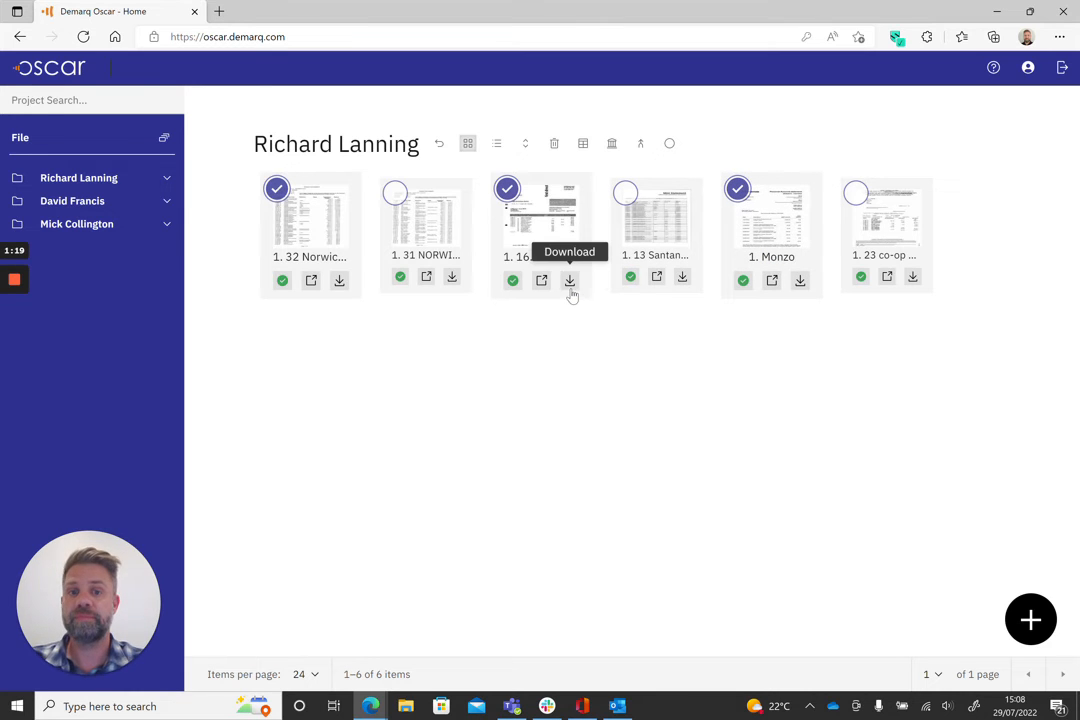
click(613, 147)
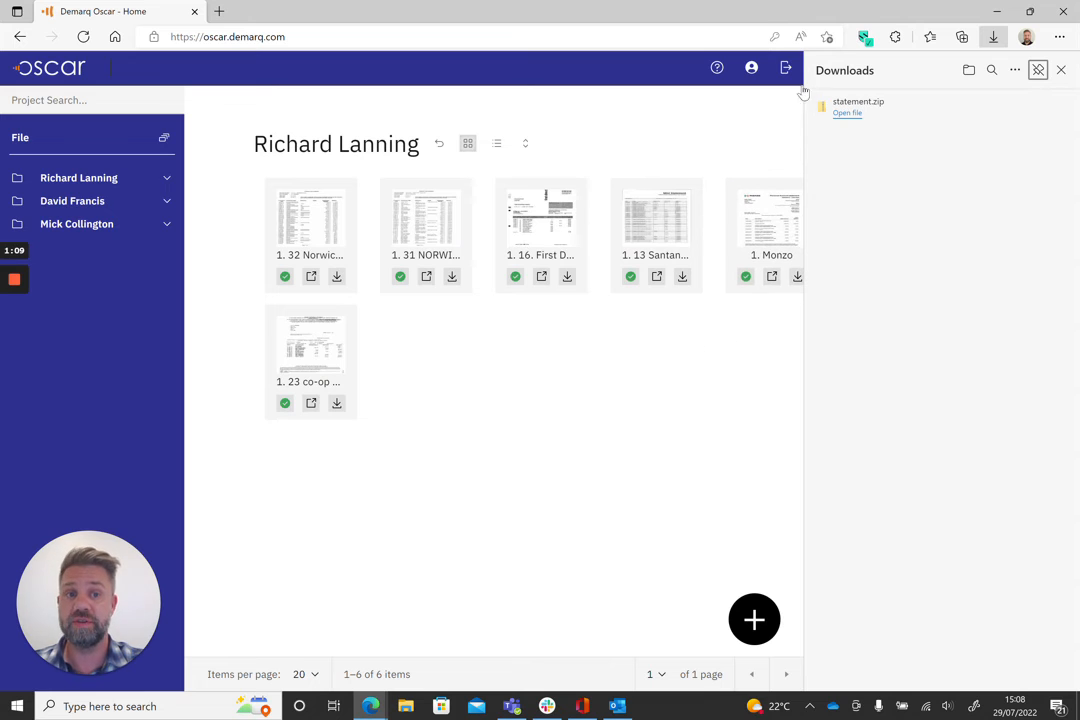
Step: Open the downloaded statement.zip, then close it and the downloads panel
click(848, 112)
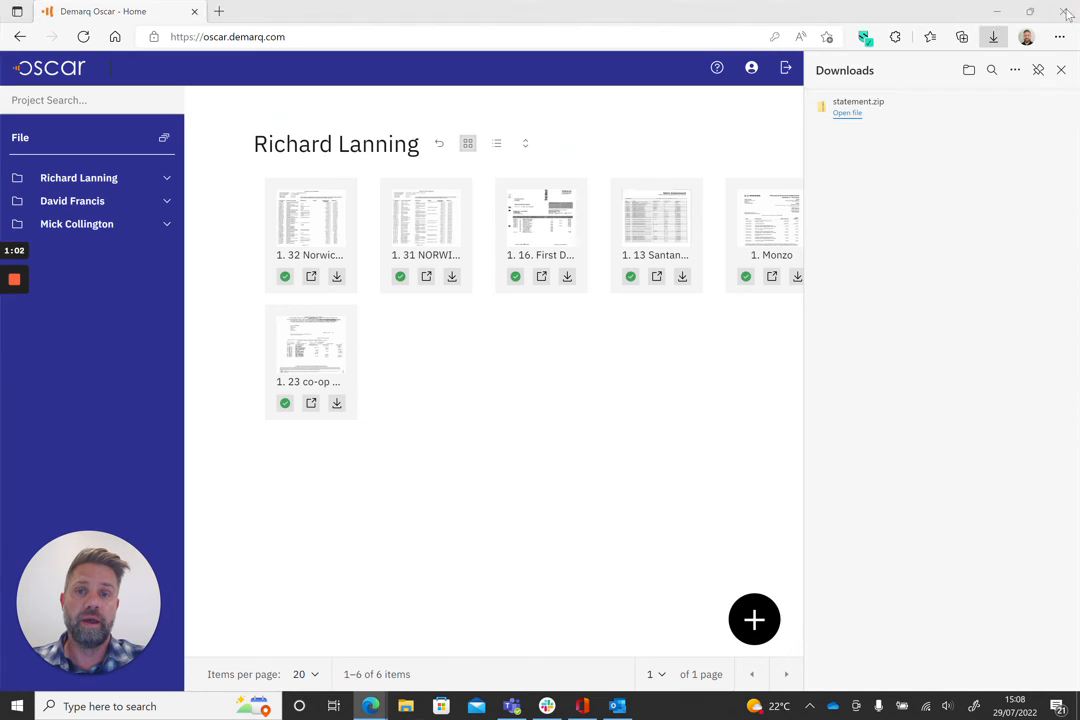
click(1062, 8)
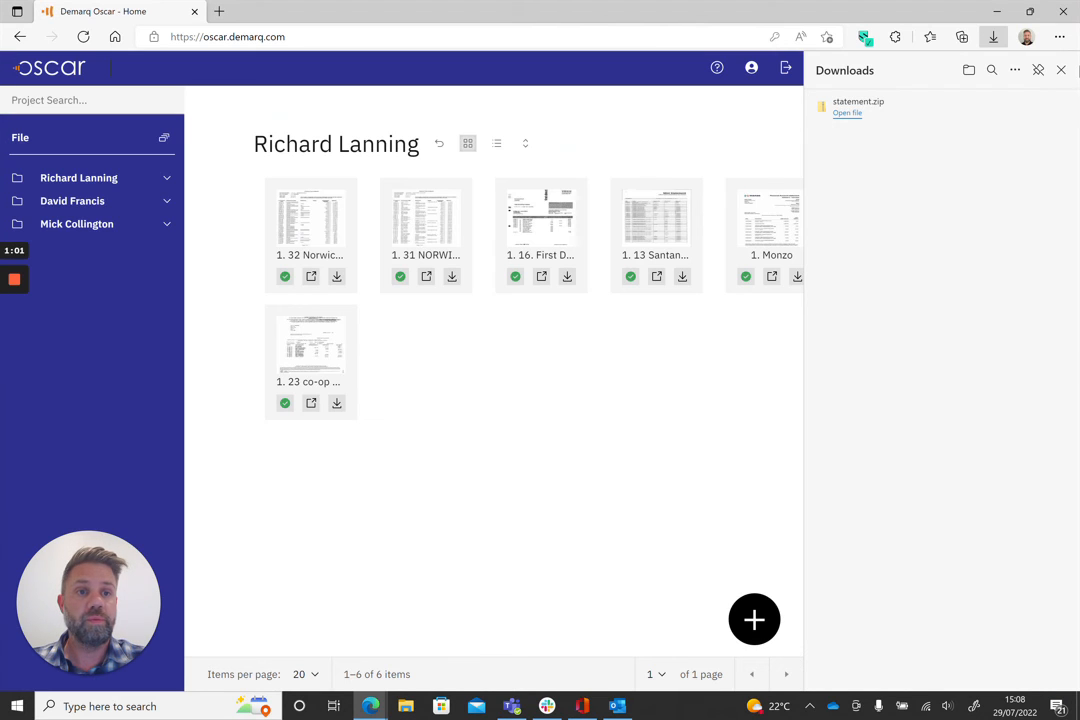
click(1061, 70)
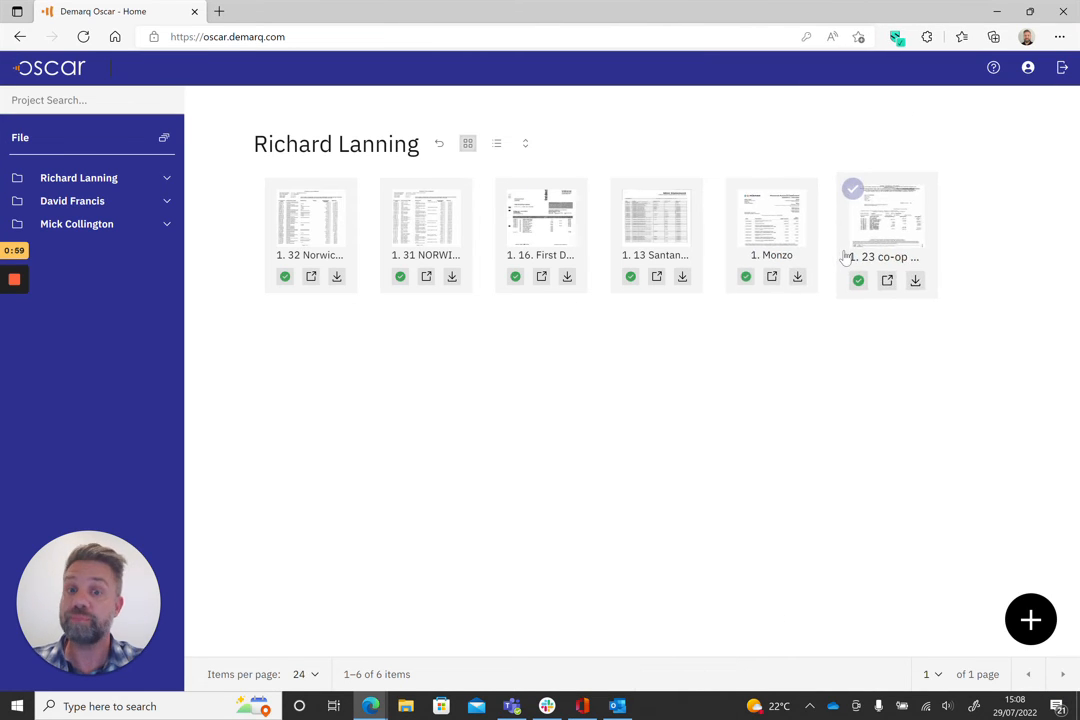
Step: Return to the projects list, select the first client's project and download its bank statements
click(438, 145)
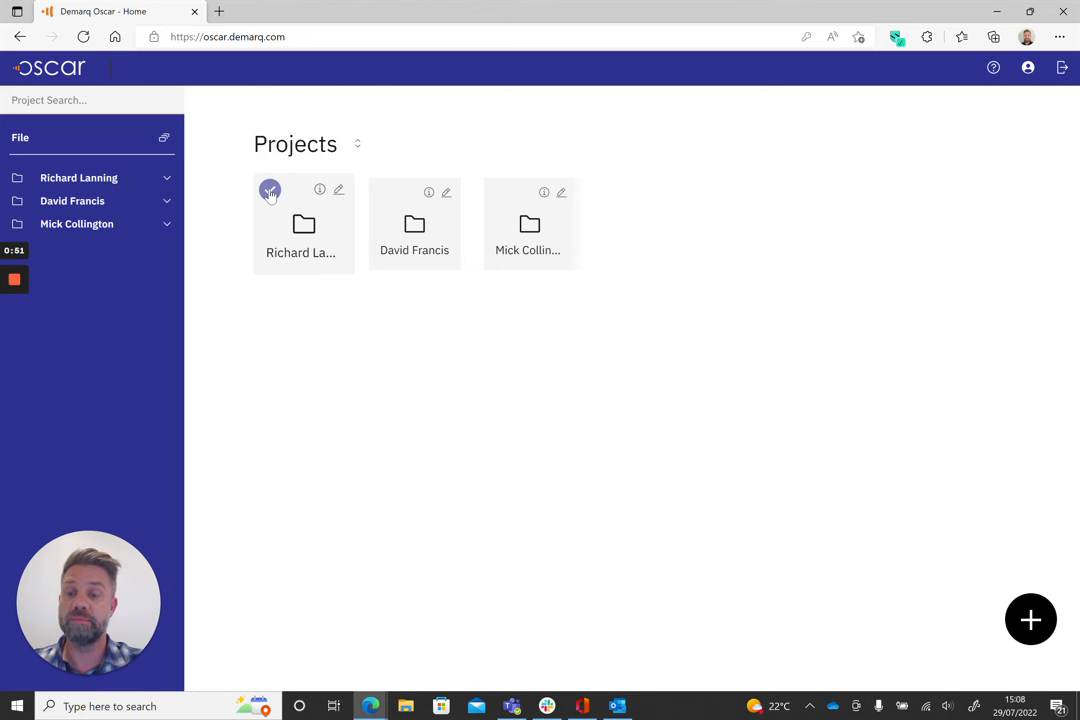
click(270, 191)
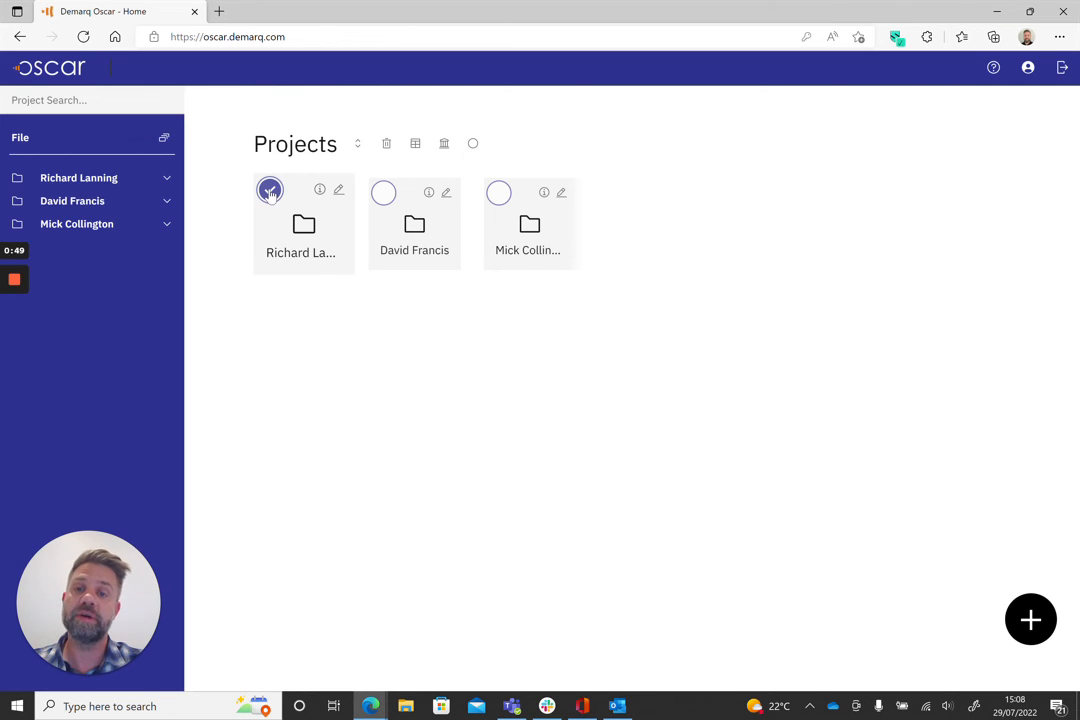
click(445, 145)
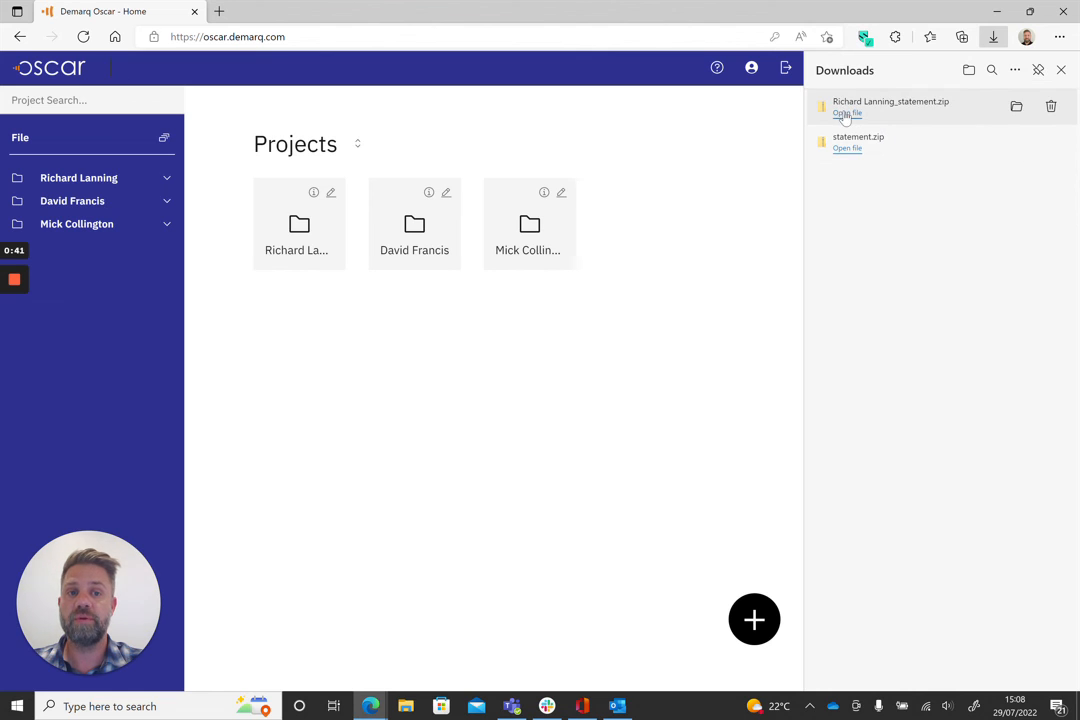
Step: Open the downloaded project statement zip, then close it and the downloads panel
click(845, 112)
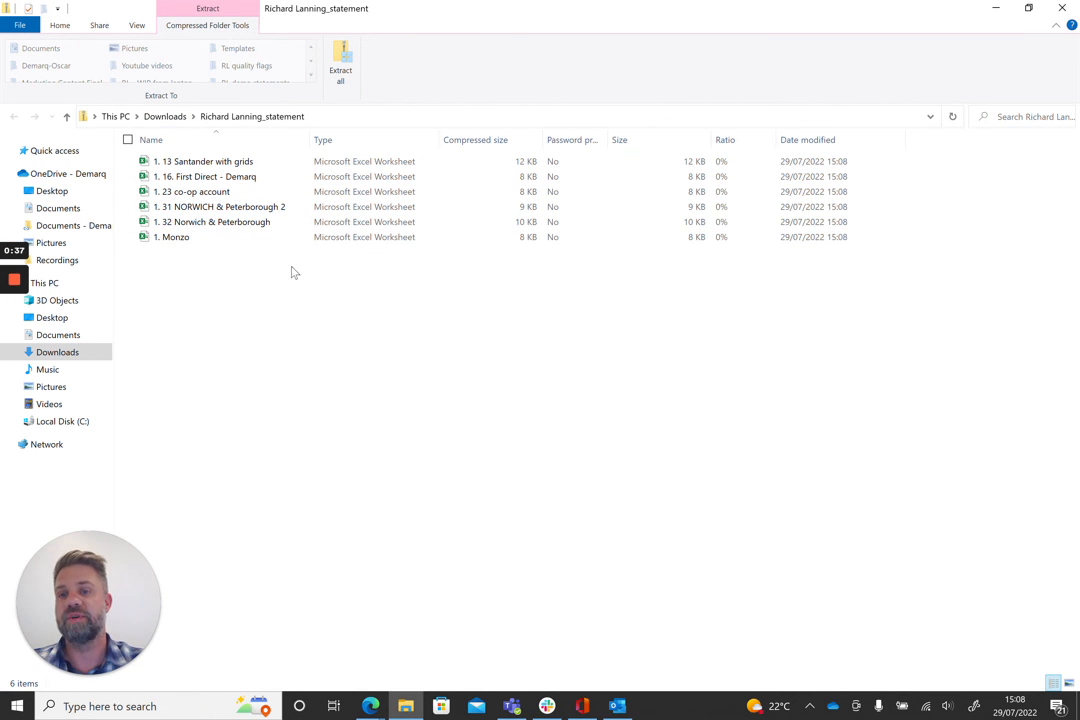
click(1064, 10)
click(1061, 69)
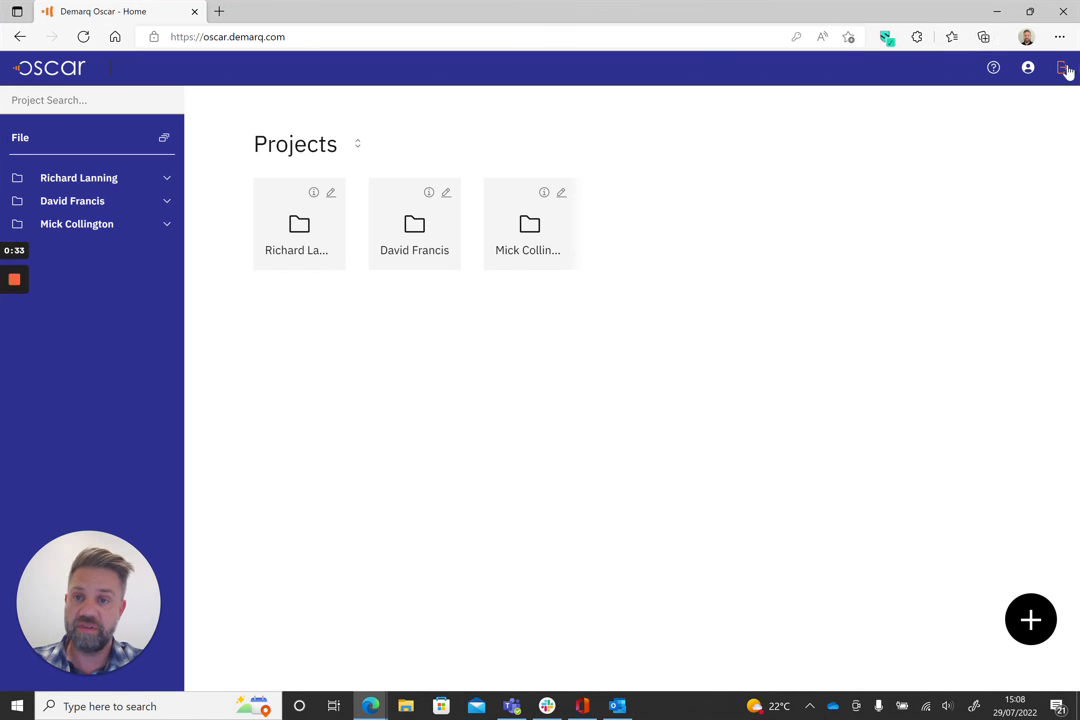